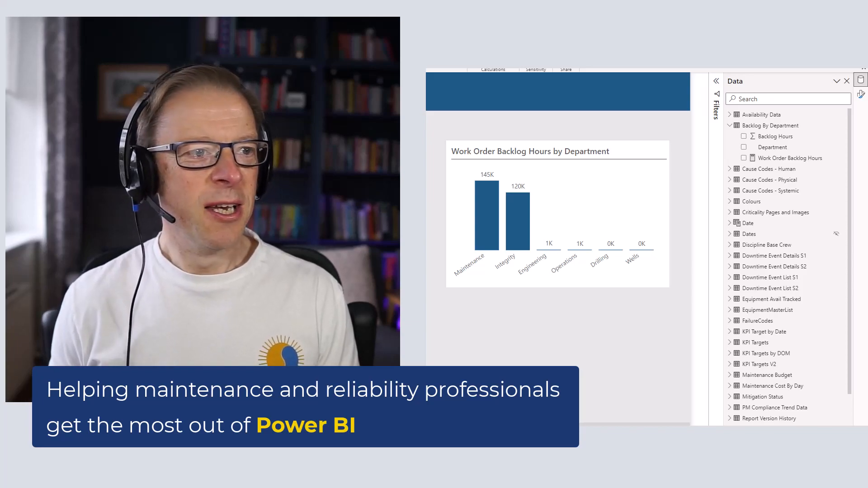
# Select the Work Order Backlog Hours by Department chart and view the format choices for its measure.
pyautogui.click(521, 169)
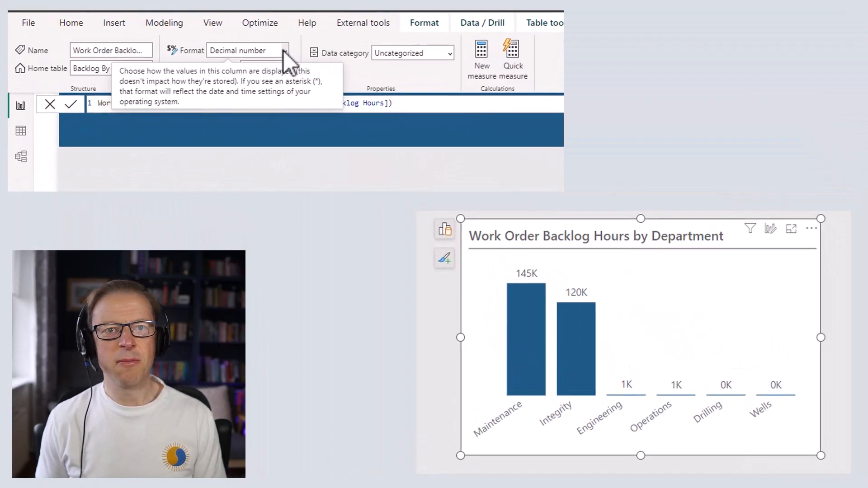
pyautogui.click(247, 46)
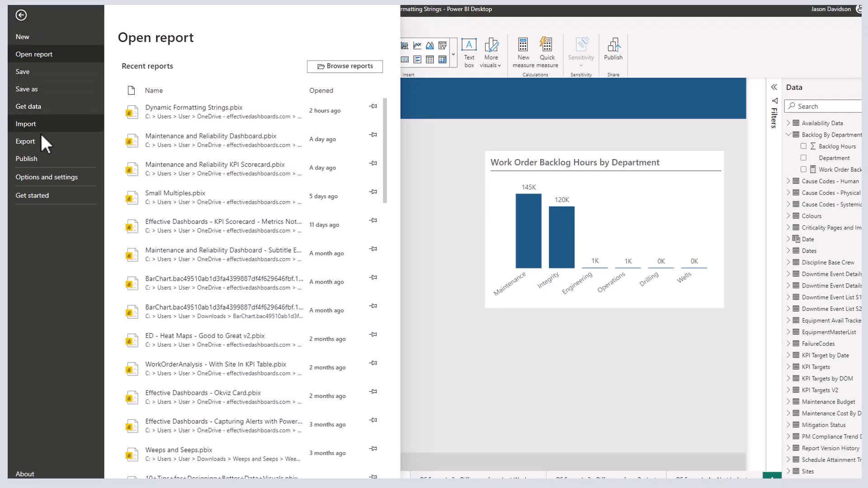
# Open the preview features in the program options.
pyautogui.click(42, 172)
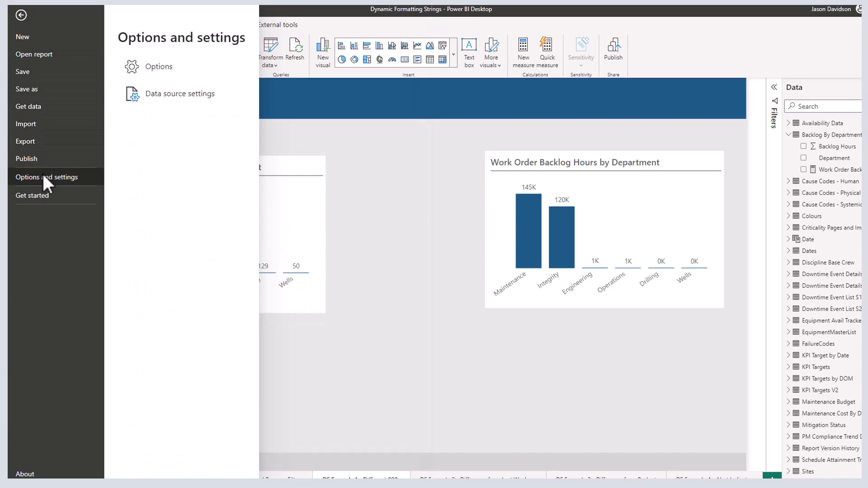
pyautogui.click(154, 65)
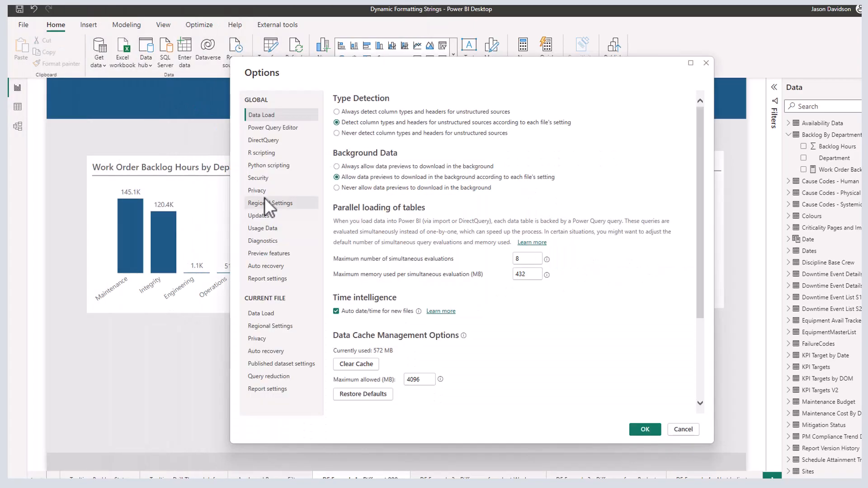
pyautogui.click(273, 254)
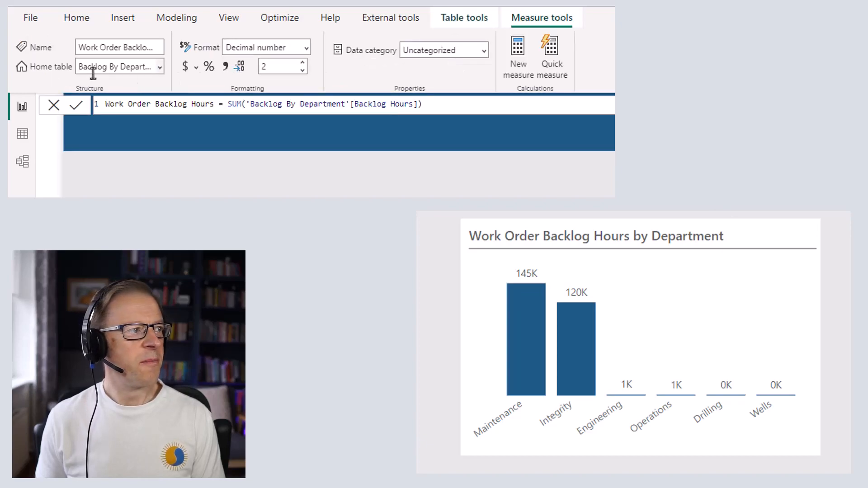
# Set the Work Order Backlog Hours measure's format to Dynamic and show its format expression for editing.
pyautogui.click(309, 48)
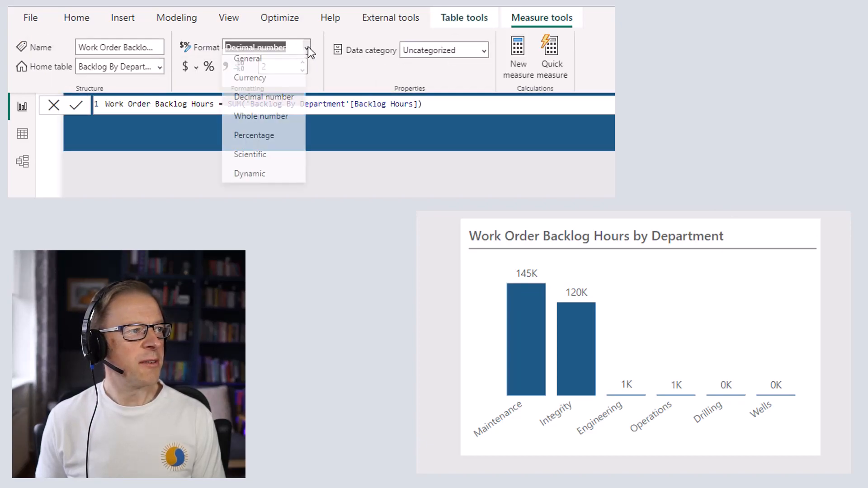
pyautogui.click(254, 177)
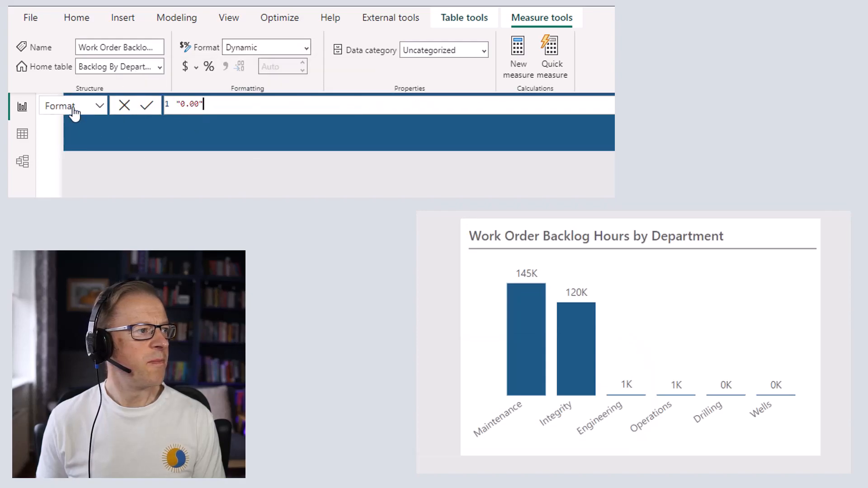
pyautogui.click(100, 106)
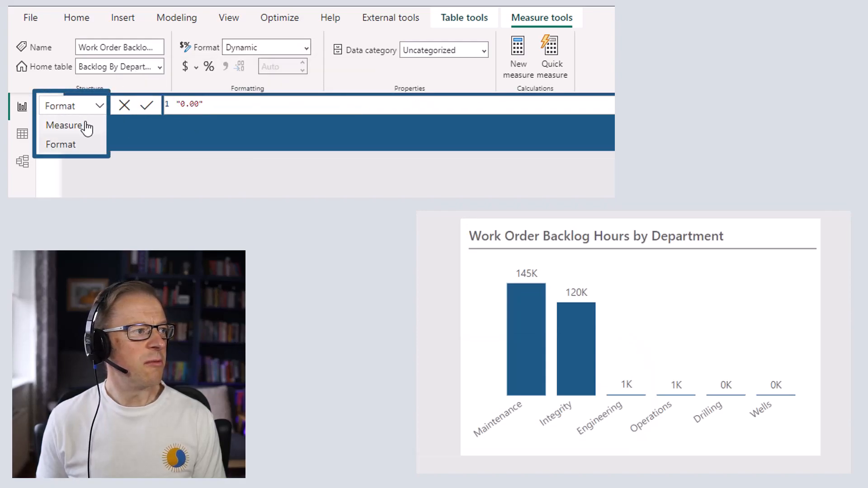
pyautogui.click(75, 143)
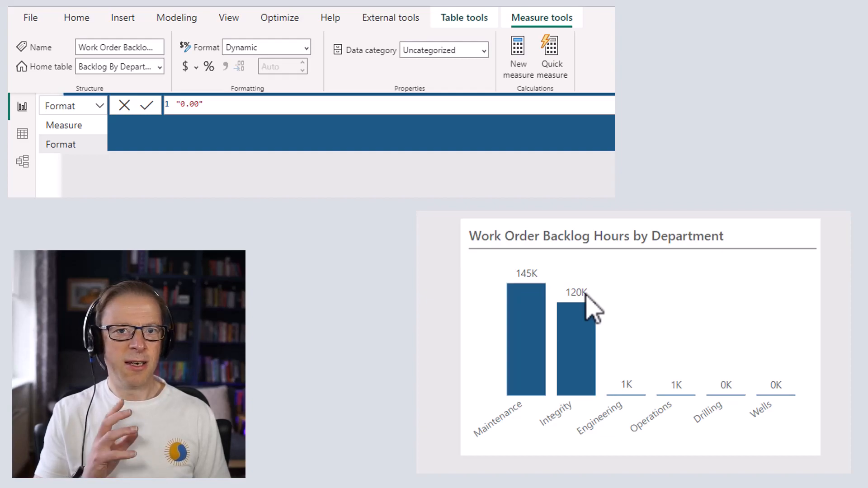
# Replace the default format expression with a SWITCH on Work Order Backlog Hours returning "0" below 1000 and "#,.#K" from 1000 upwards.
pyautogui.click(204, 104)
pyautogui.moveTo(204, 104); pyautogui.dragTo(175, 104)
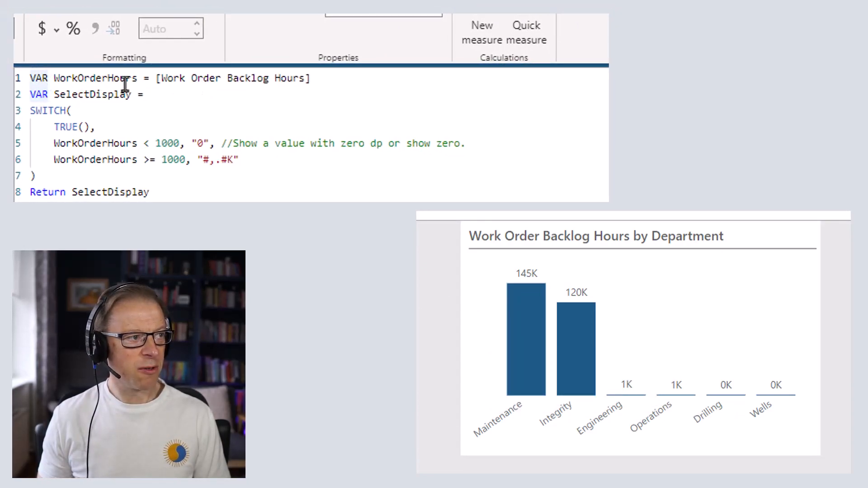
# Review the SWITCH conditions and the "0" and "#,.#K" format codes, and commit the dynamic format expression.
pyautogui.click(31, 110)
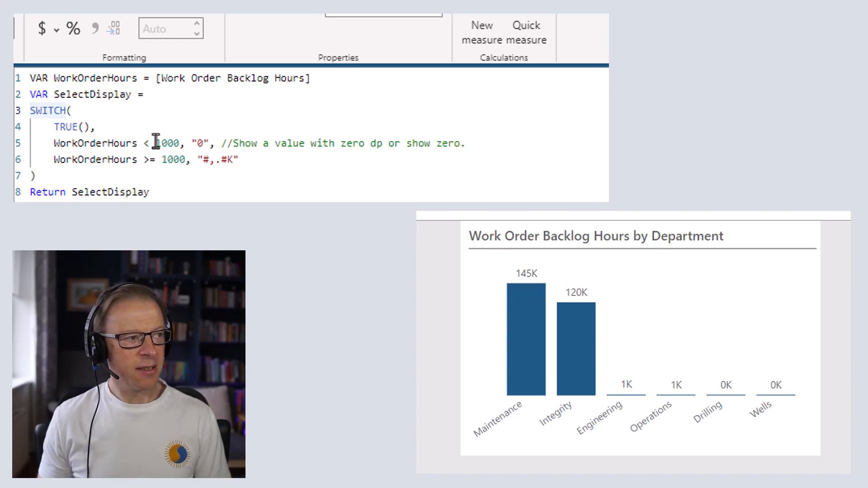
pyautogui.moveTo(191, 144); pyautogui.dragTo(209, 144)
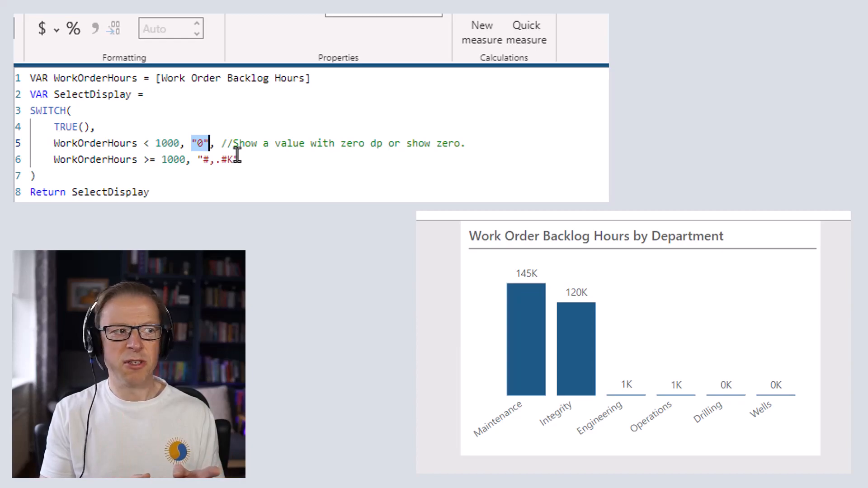
pyautogui.click(199, 143)
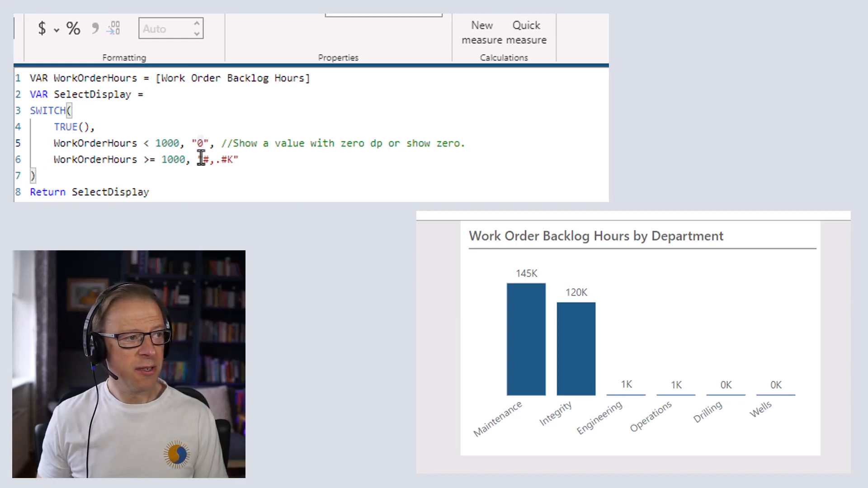
pyautogui.moveTo(198, 159); pyautogui.dragTo(235, 158)
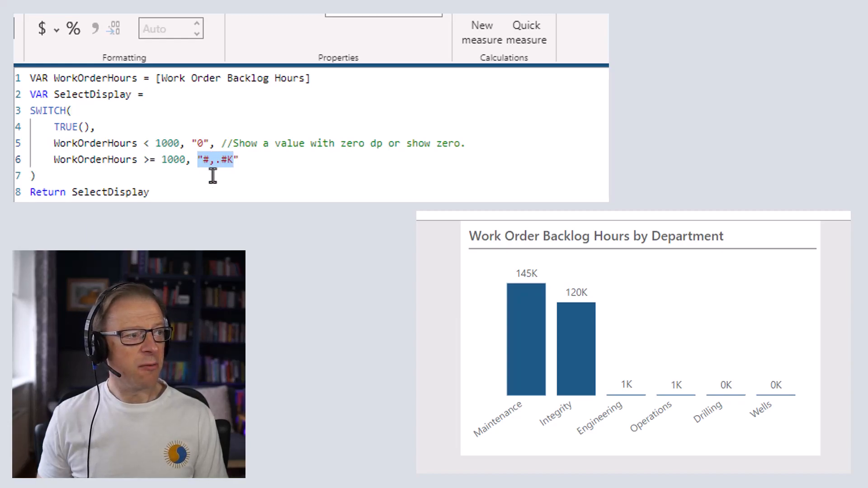
pyautogui.click(259, 165)
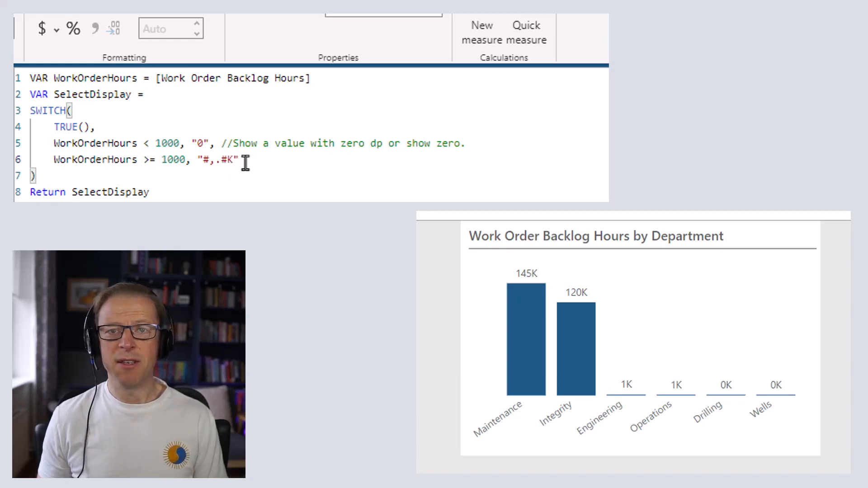
pyautogui.moveTo(192, 160); pyautogui.dragTo(237, 160)
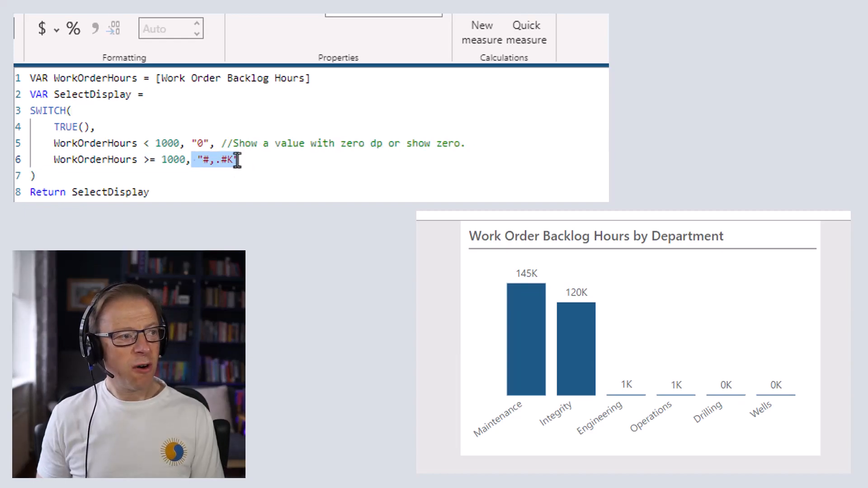
pyautogui.click(216, 161)
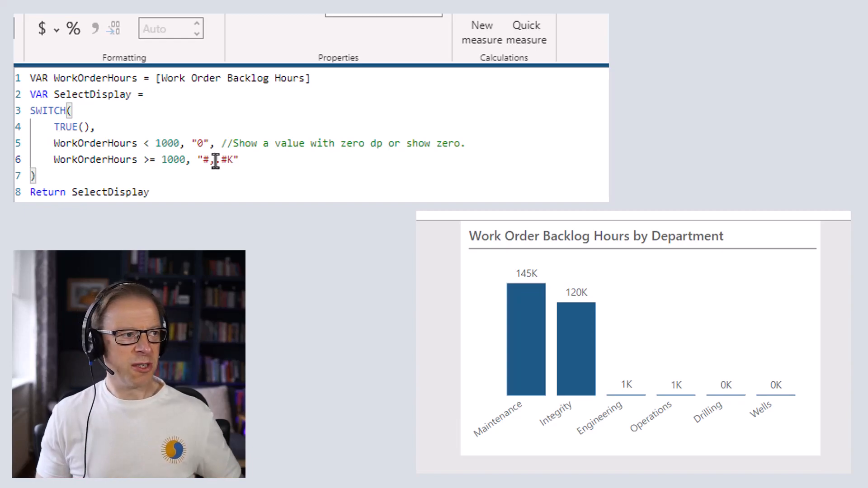
pyautogui.write('.')
pyautogui.moveTo(197, 160); pyautogui.dragTo(240, 160)
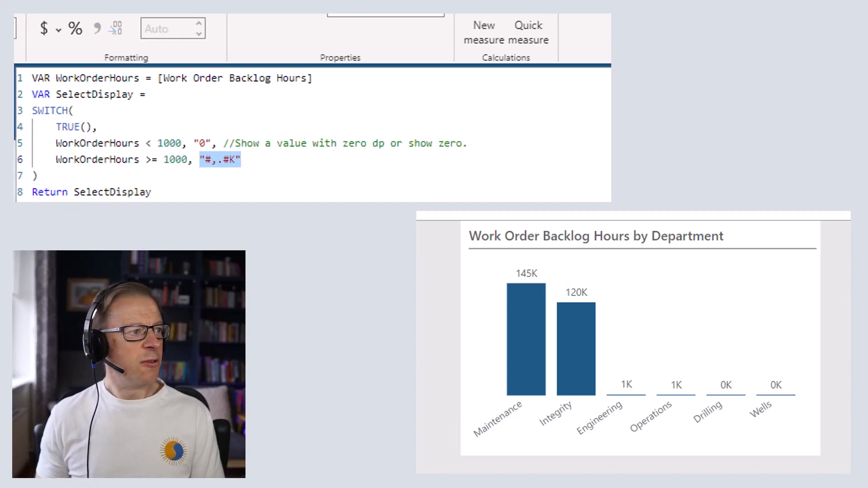
pyautogui.click(66, 79)
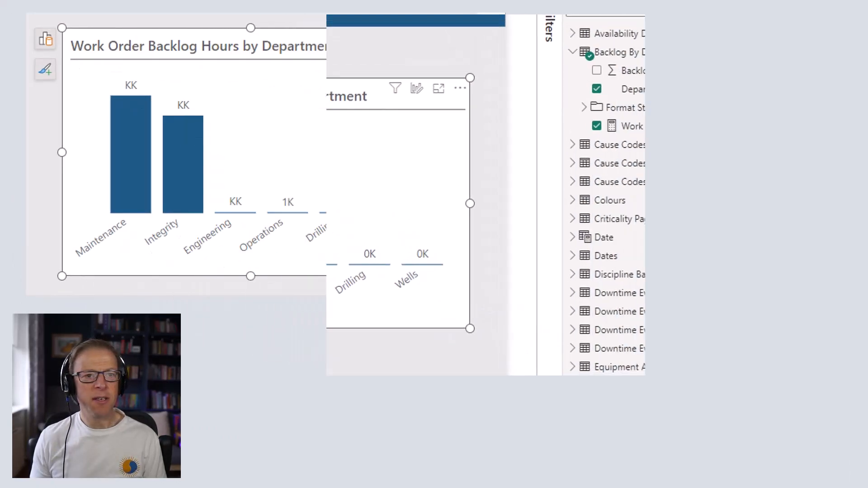
# Set the display units of the backlog chart's data label values to None.
pyautogui.click(836, 54)
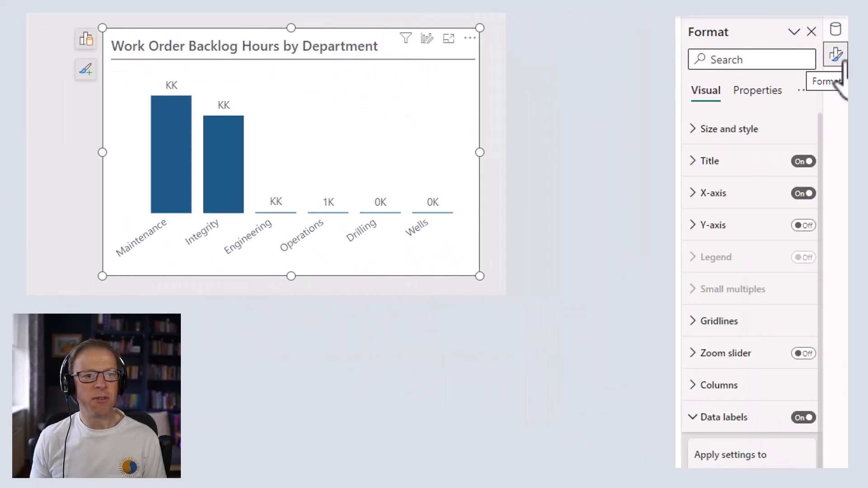
pyautogui.scroll(-7, 771, 294)
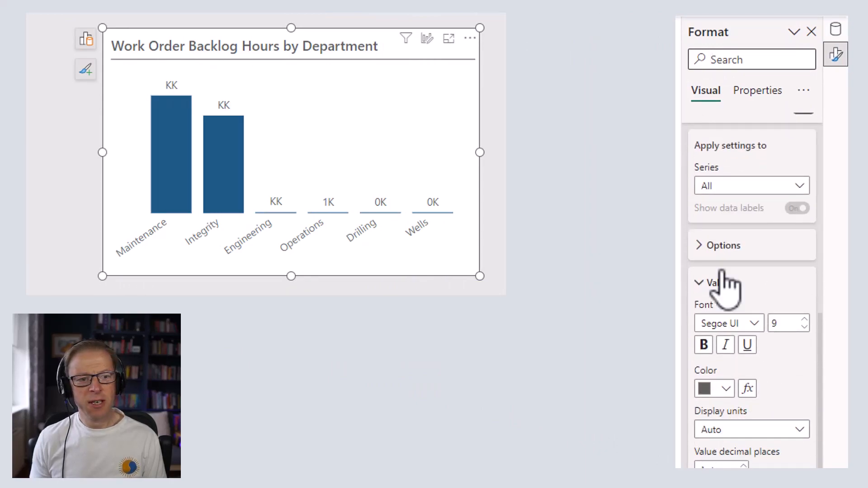
pyautogui.scroll(4, 746, 230)
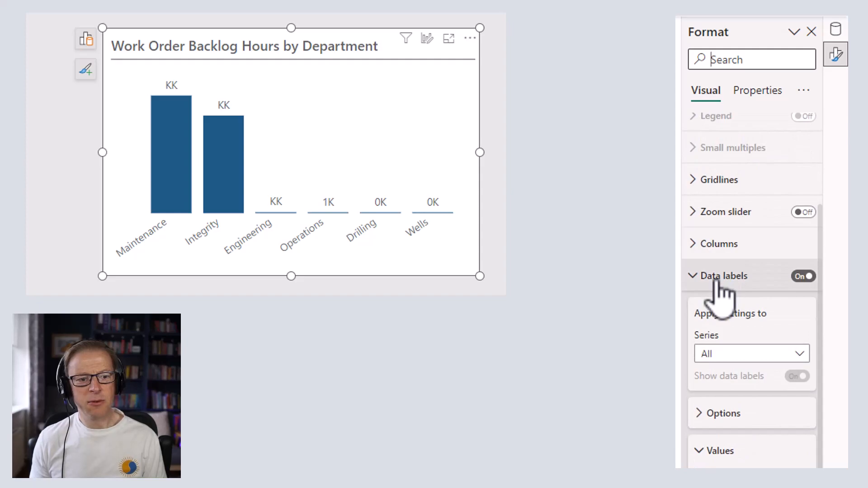
pyautogui.scroll(-4, 723, 294)
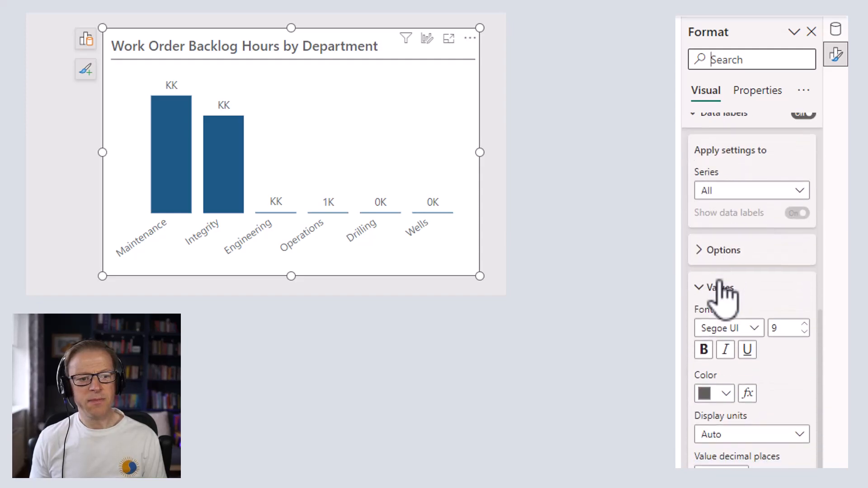
pyautogui.click(718, 432)
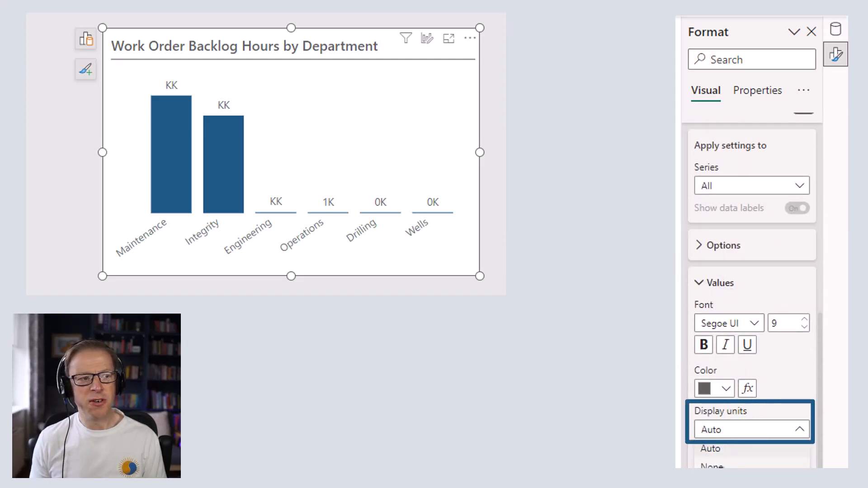
pyautogui.click(719, 452)
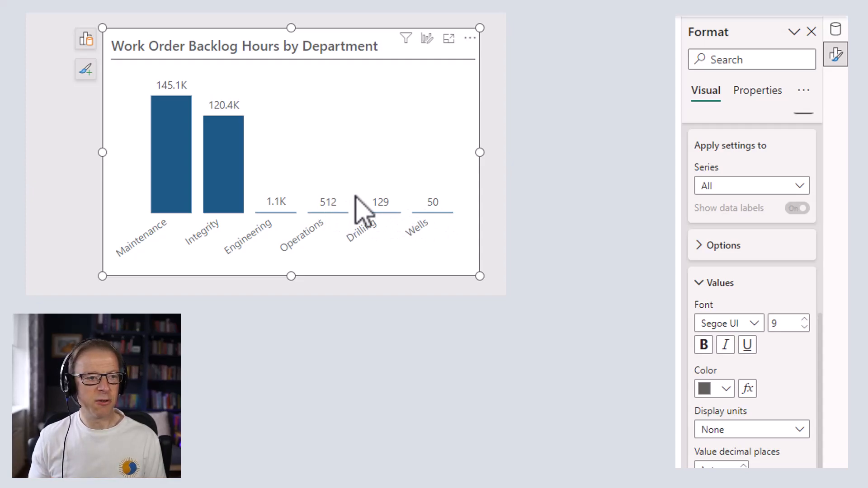
# Turn on the backlog chart's Y-axis.
pyautogui.click(29, 81)
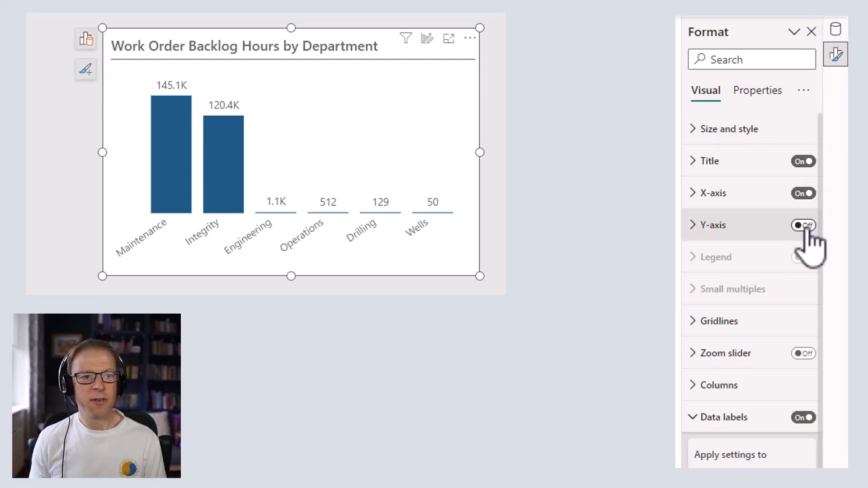
pyautogui.click(803, 226)
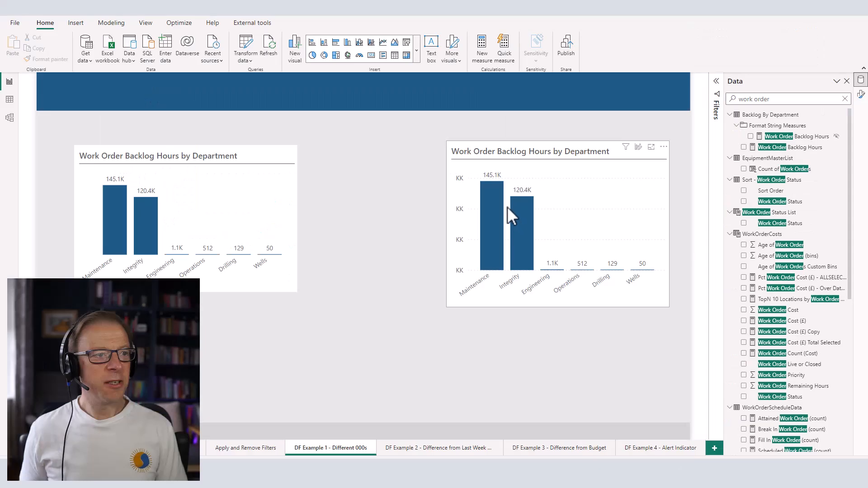
# Search the data fields for "axis" and add Axis-Dynamic-Formatting-Fix to the backlog chart's Y-axis above Work Order Backlog Hours.
pyautogui.click(501, 151)
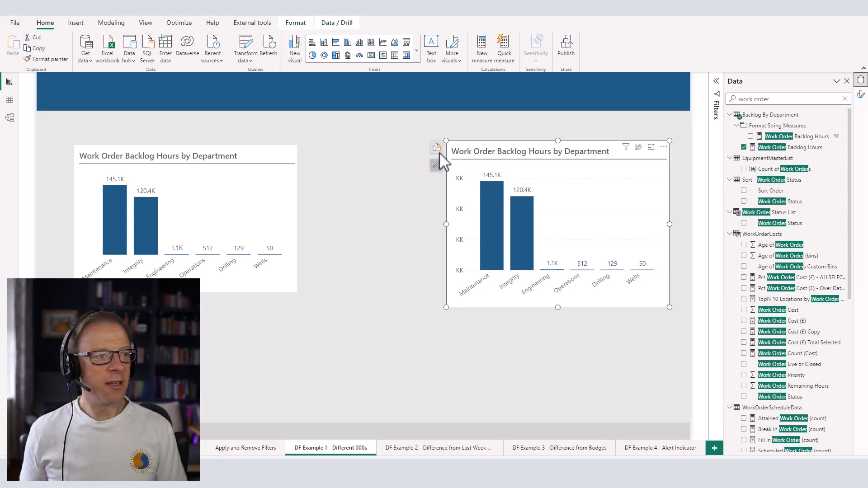
pyautogui.click(436, 147)
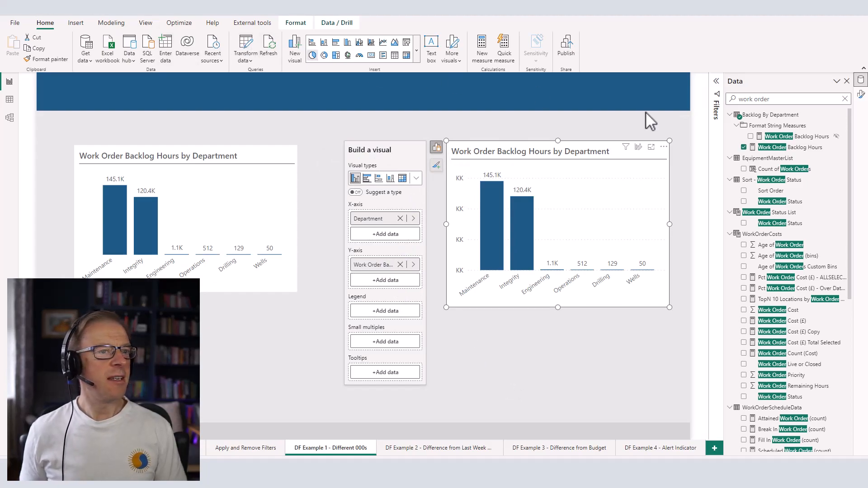
pyautogui.click(777, 148)
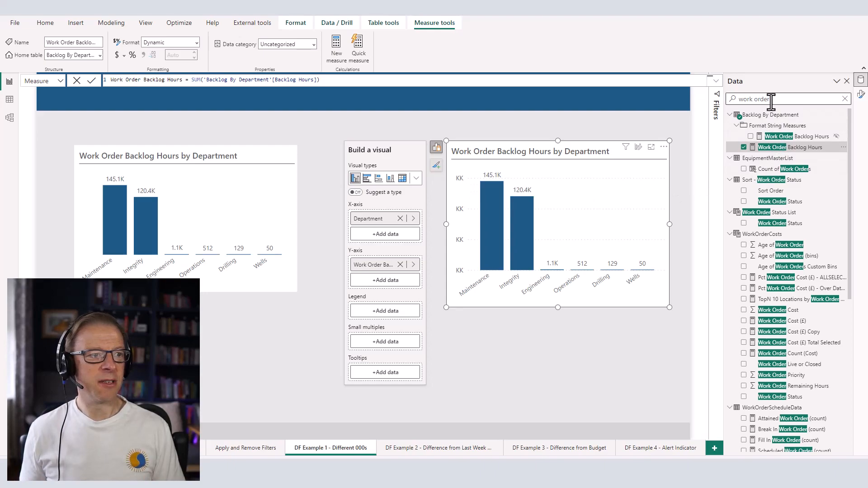
pyautogui.moveTo(770, 99); pyautogui.dragTo(737, 100)
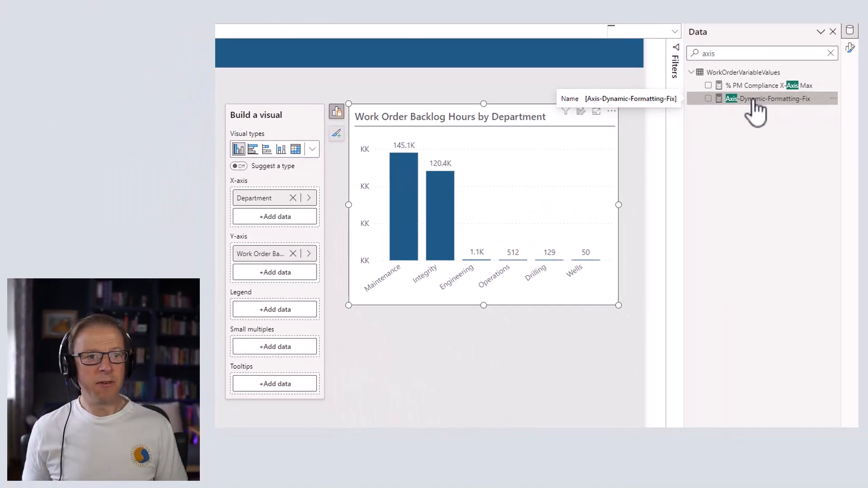
pyautogui.moveTo(759, 98); pyautogui.dragTo(279, 292)
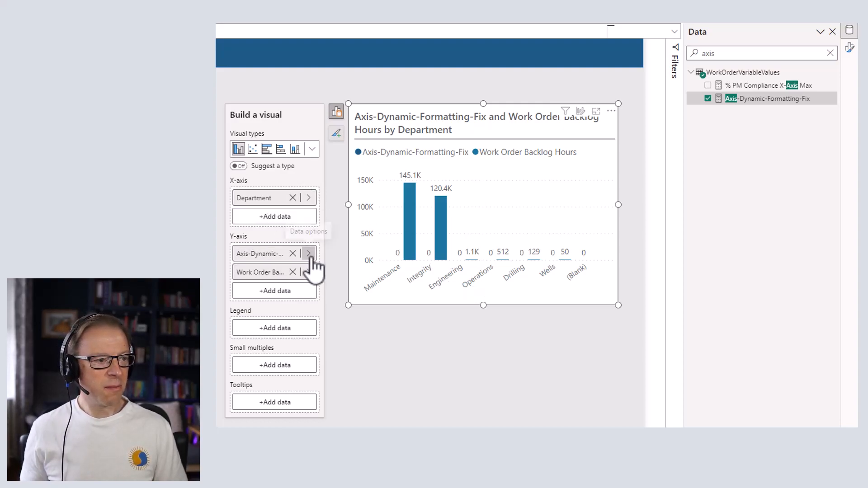
# Remove Axis-Dynamic-Formatting-Fix from the chart's Y-axis field and turn off the Y-axis.
pyautogui.click(293, 253)
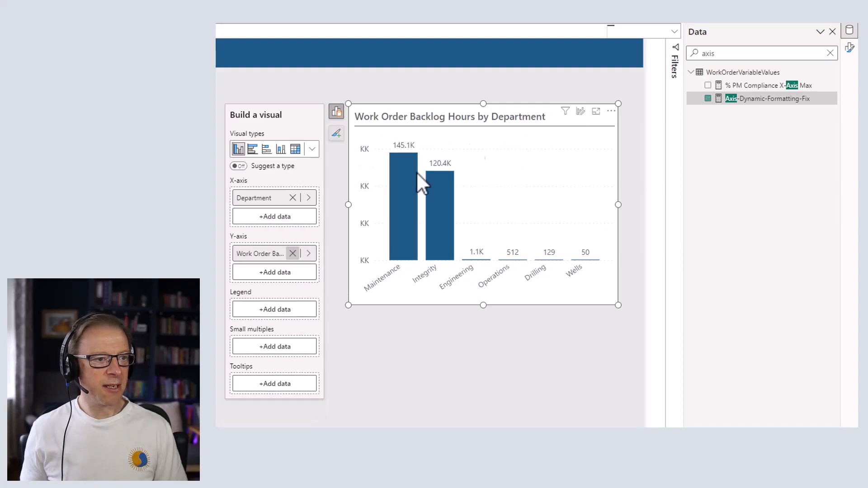
pyautogui.click(849, 48)
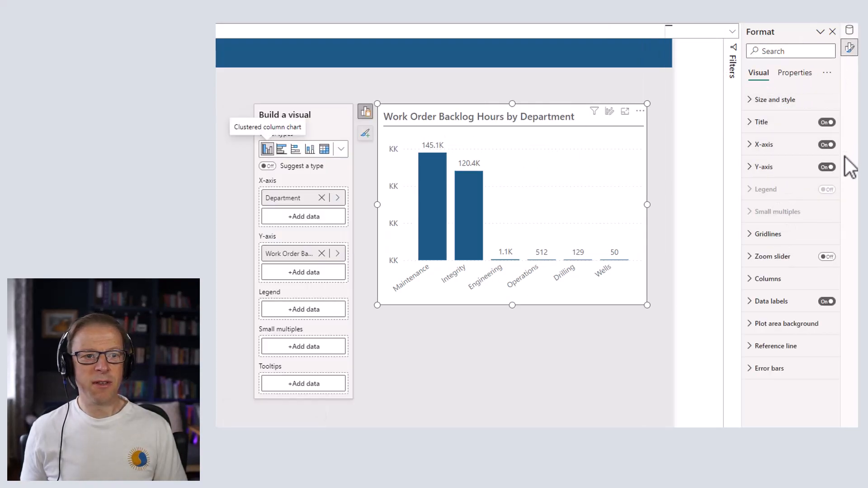
pyautogui.click(828, 167)
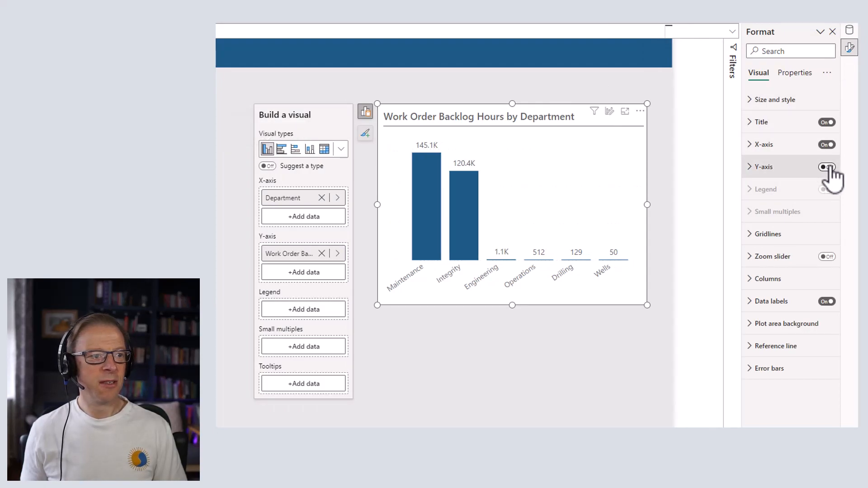